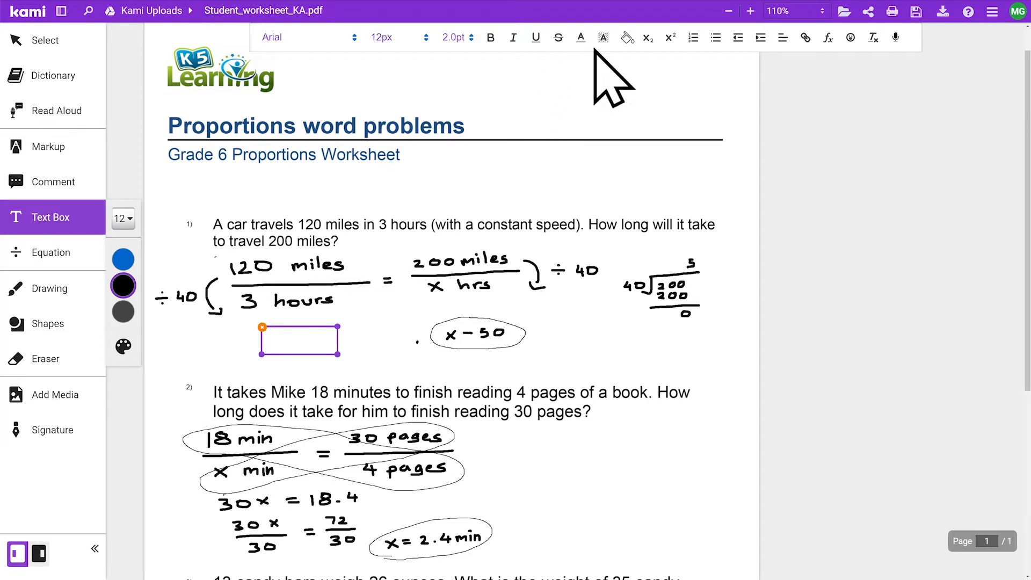
# - Add the yellow-highlighted text "Great Proportion Setup!" and position it just below the 3 hours fraction in problem 1
pyautogui.click(647, 70)
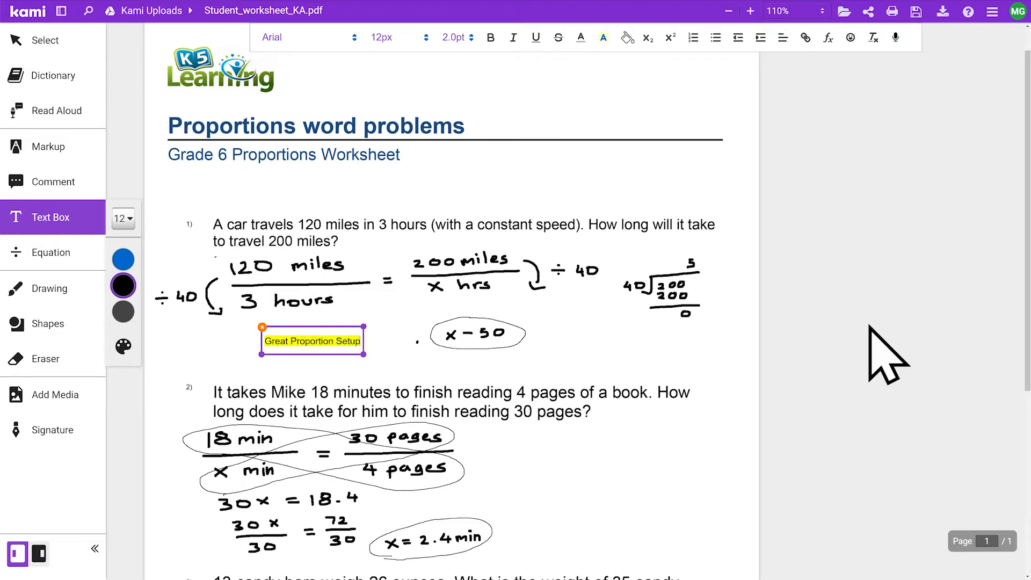
pyautogui.write('!')
pyautogui.click(870, 326)
pyautogui.click(324, 340)
pyautogui.moveTo(308, 303); pyautogui.dragTo(315, 285)
pyautogui.click(817, 332)
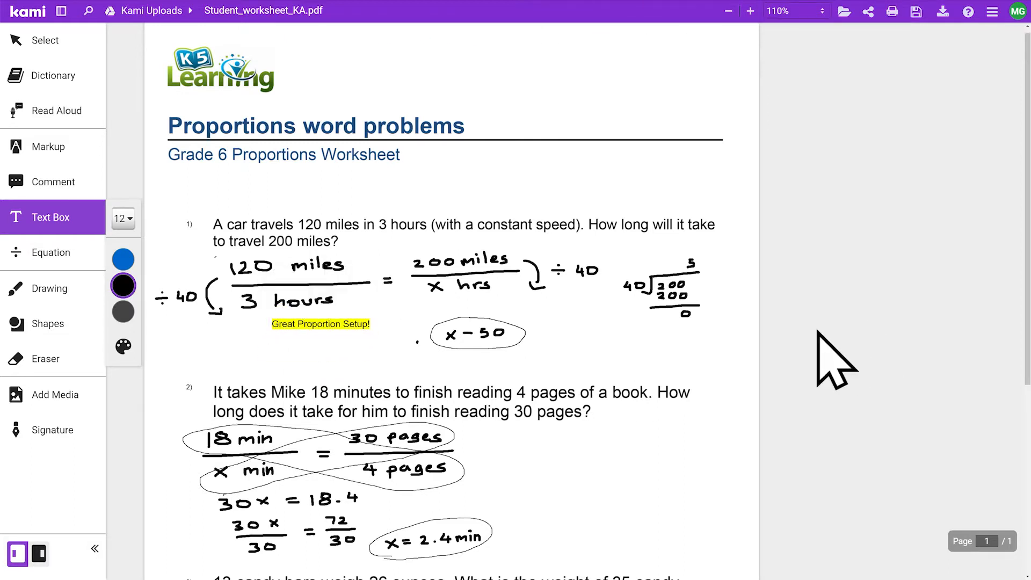
# - Add the highlighted note "50 What?" beside the circled x-50 answer and draw a red double-headed arrow with a question mark toward the long division
pyautogui.click(541, 337)
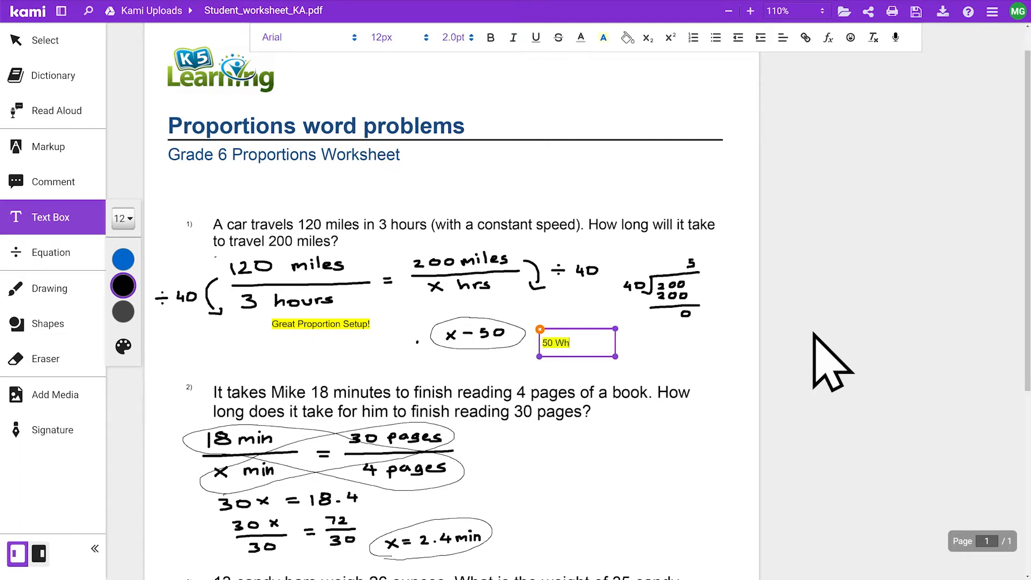
pyautogui.click(814, 334)
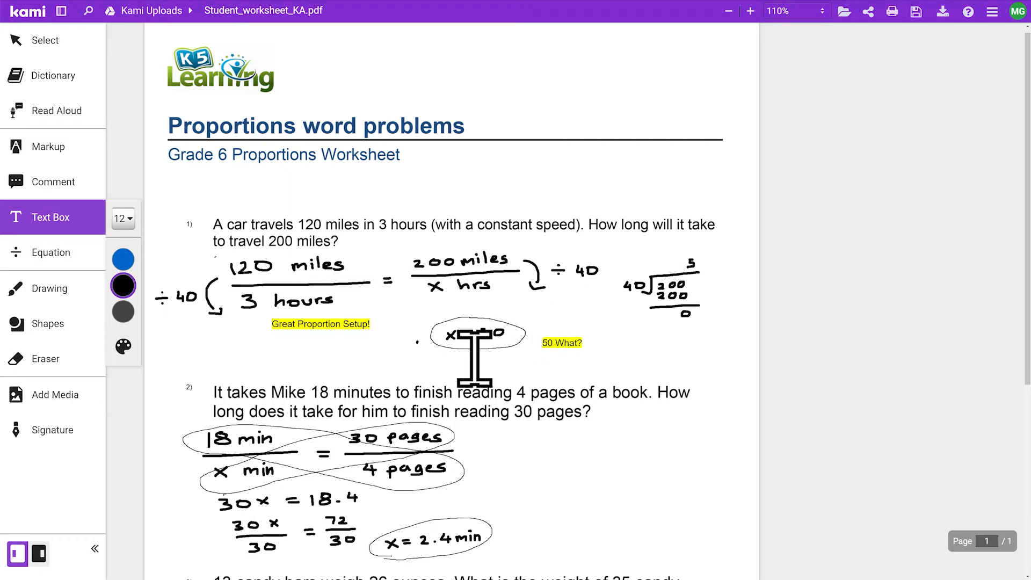
pyautogui.click(47, 292)
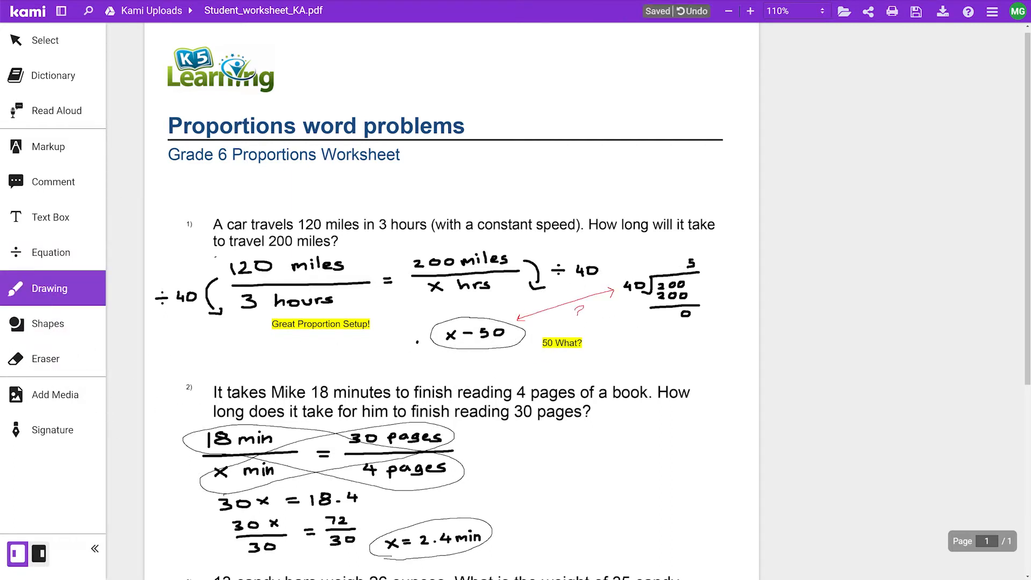
# - Add the highlighted text "Which one?" beside the red question mark, under the long division
pyautogui.click(50, 217)
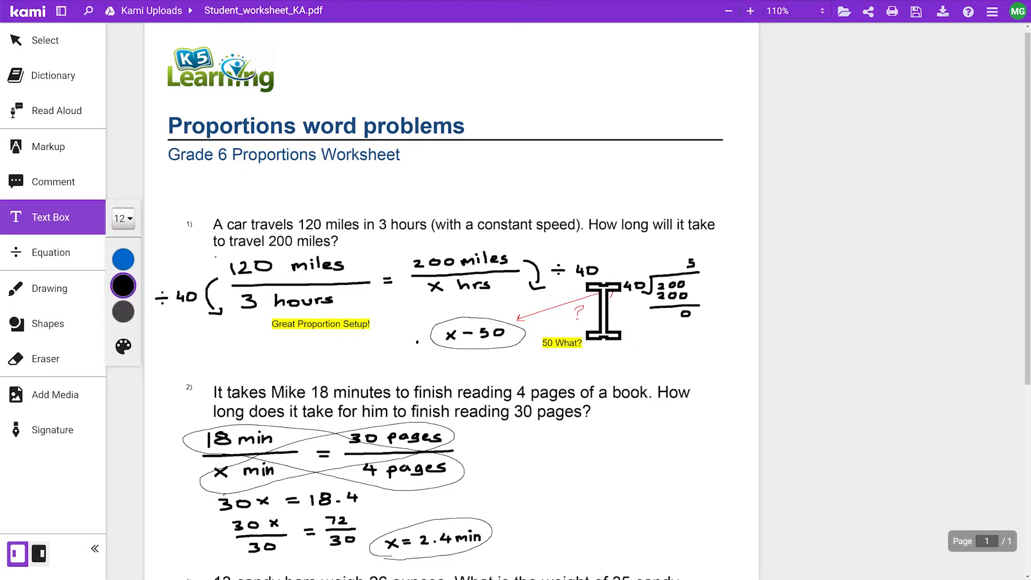
pyautogui.click(602, 303)
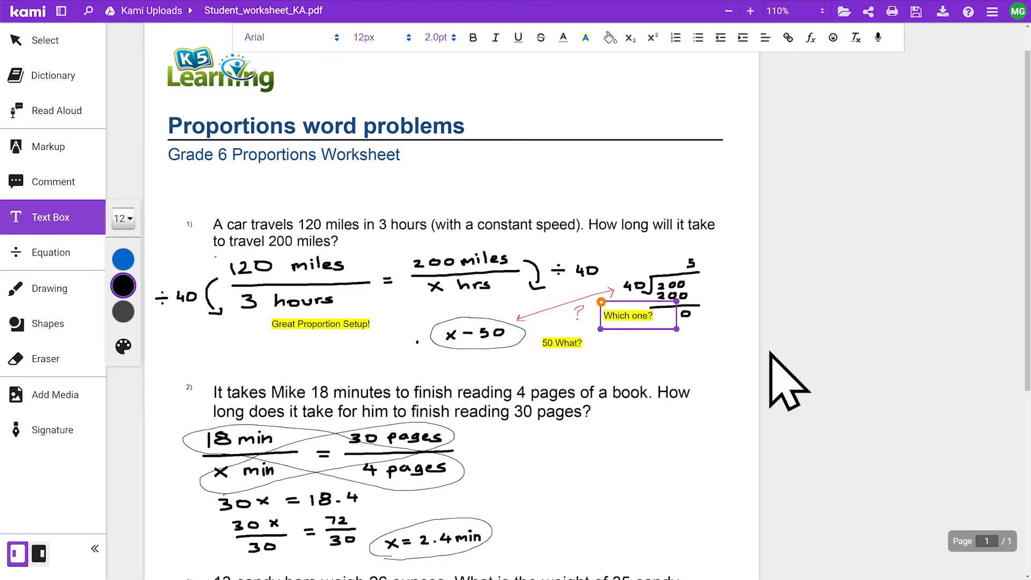
pyautogui.click(784, 381)
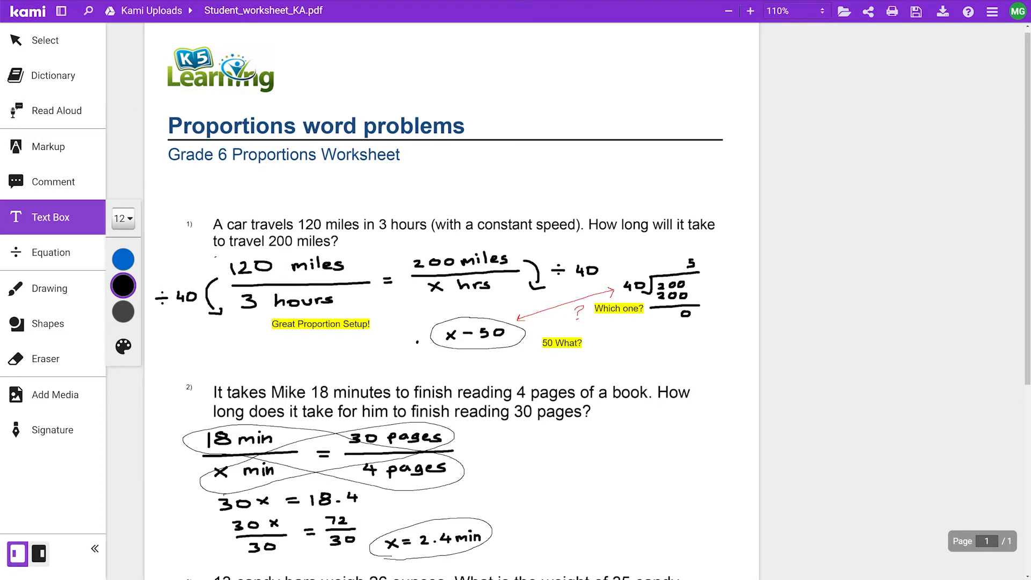
# - Place the "Almost There" basketball sticker at the start of problem 1
pyautogui.click(49, 398)
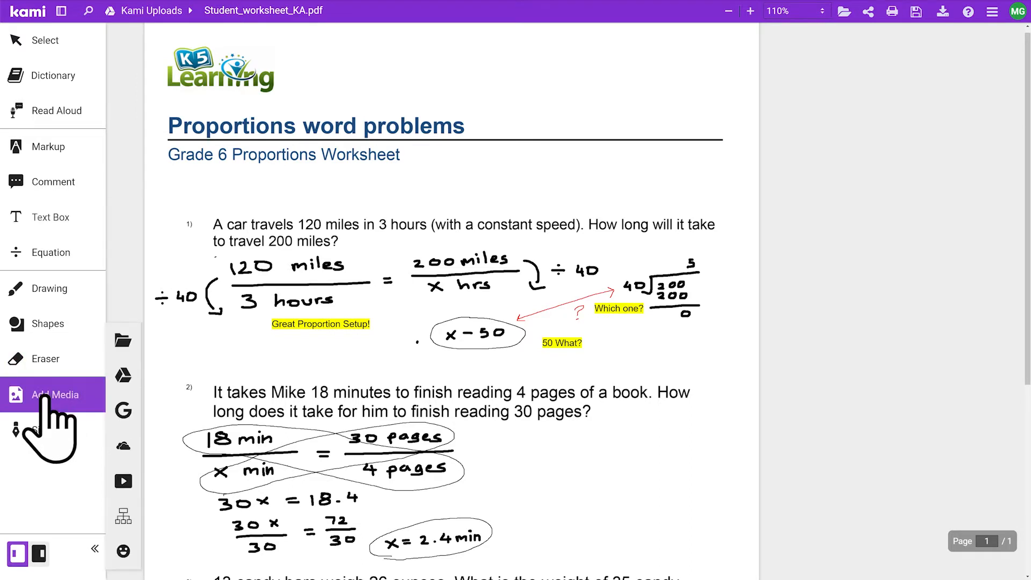
pyautogui.click(123, 551)
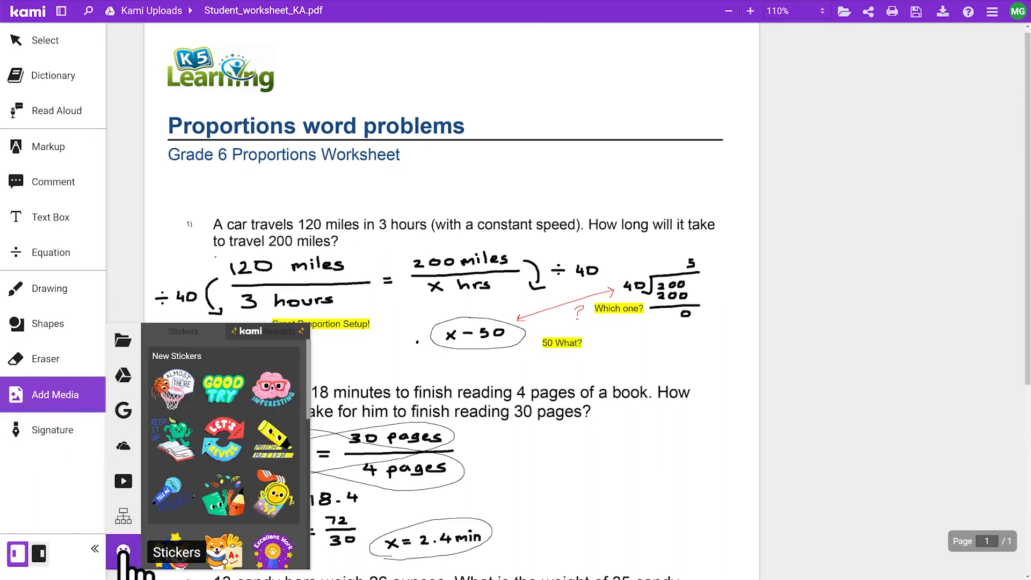
pyautogui.click(172, 389)
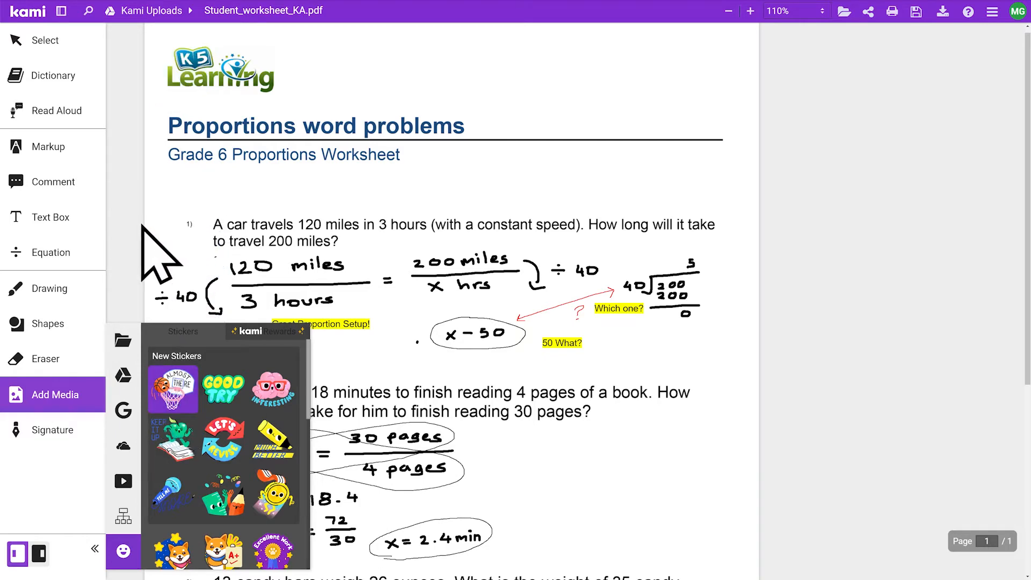
pyautogui.click(157, 214)
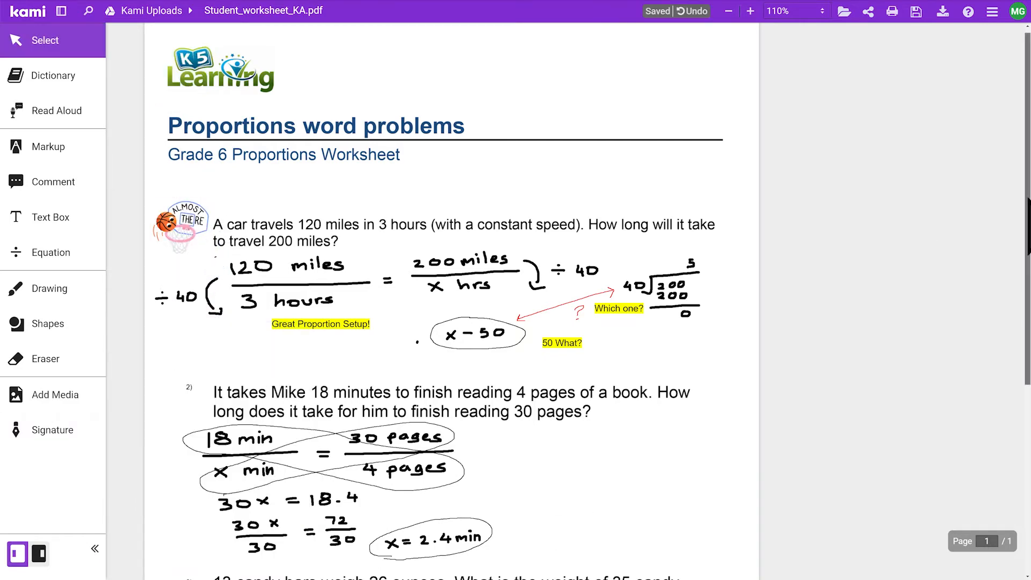
# - Place the "Let's Revise" sticker at the start of problem 2
pyautogui.scroll(-3, 161, 217)
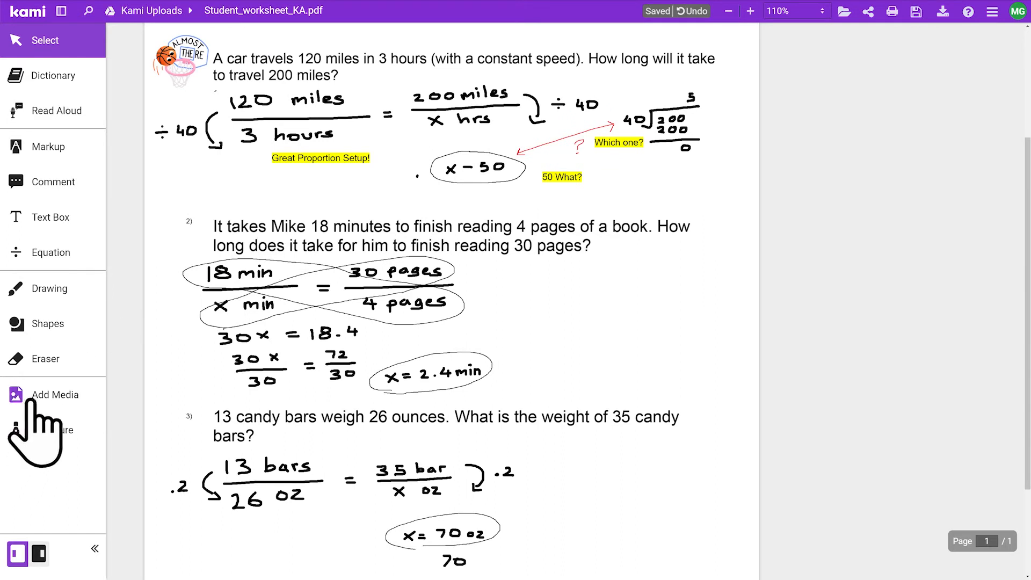
pyautogui.click(33, 398)
pyautogui.click(123, 550)
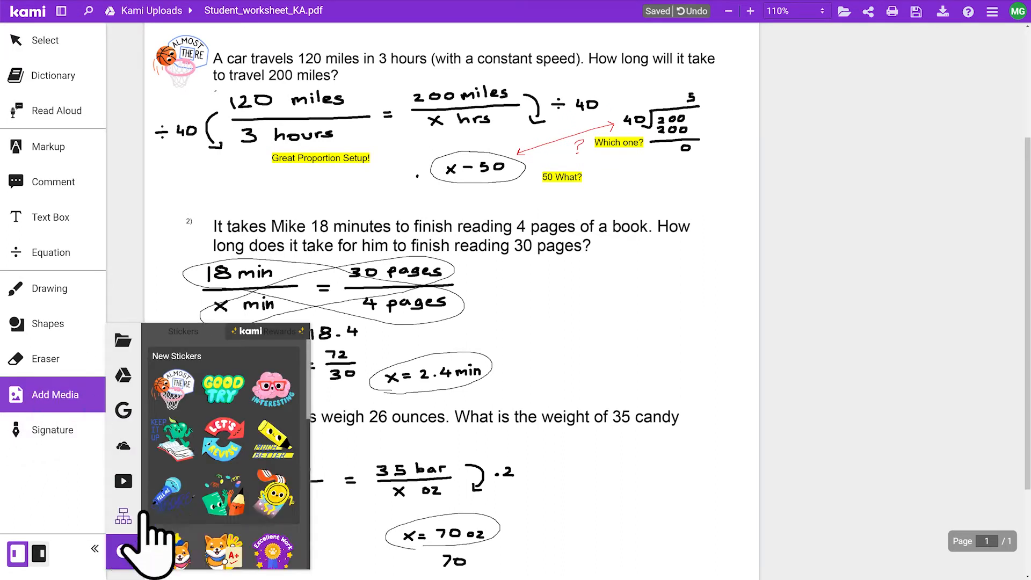
pyautogui.click(220, 451)
pyautogui.click(182, 230)
# - Place the "Excellent Work" sticker at the start of problem 3 and adjust its position
pyautogui.scroll(-3, 167, 327)
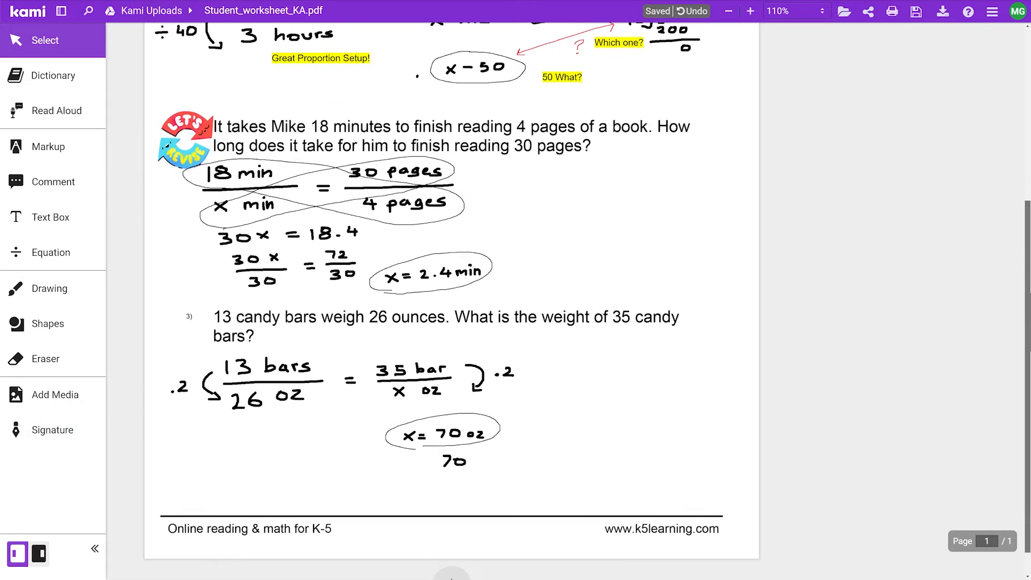
pyautogui.click(31, 395)
pyautogui.click(123, 551)
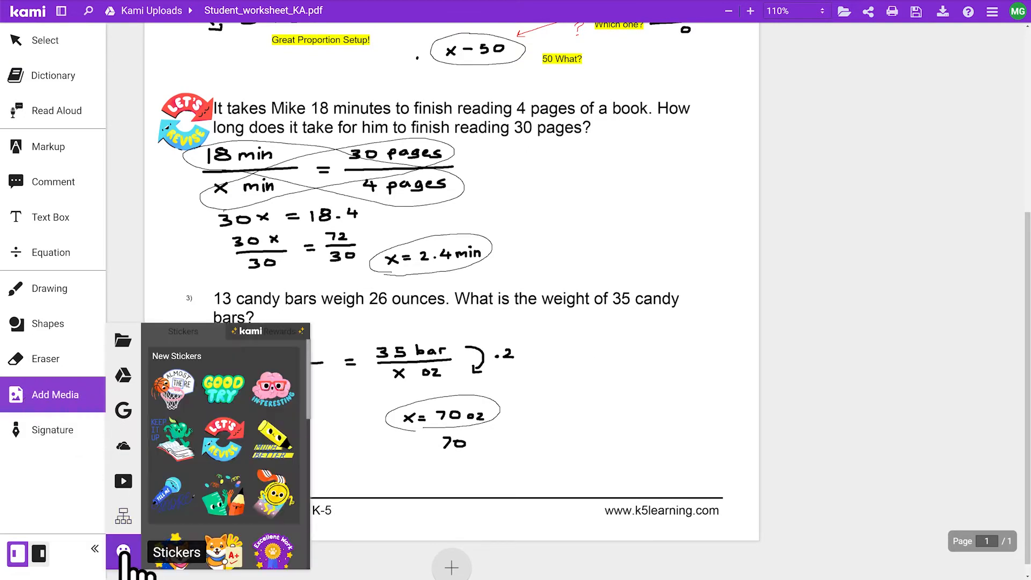
pyautogui.scroll(-3, 279, 537)
pyautogui.click(274, 398)
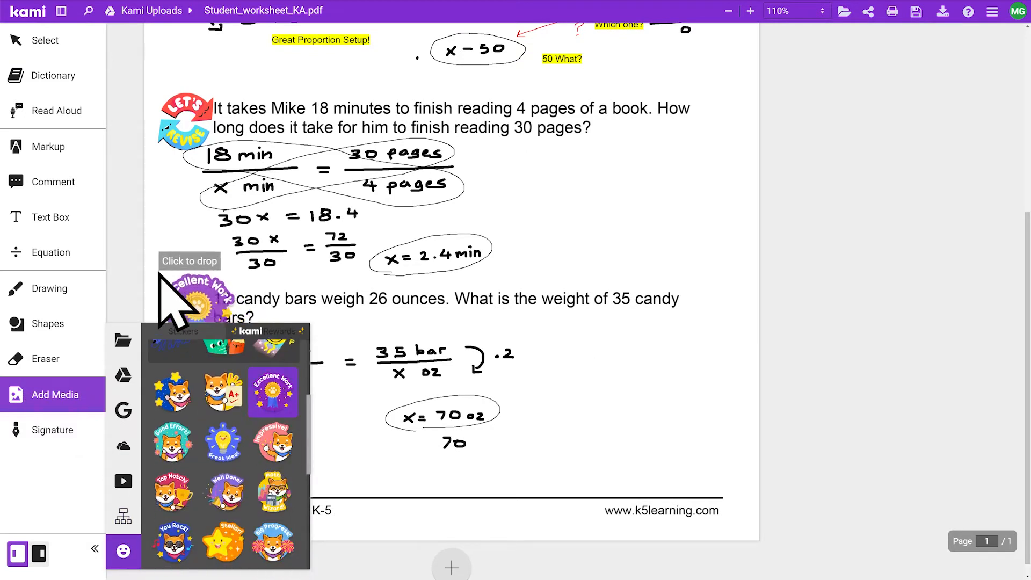
pyautogui.click(149, 262)
pyautogui.moveTo(227, 338); pyautogui.dragTo(215, 326)
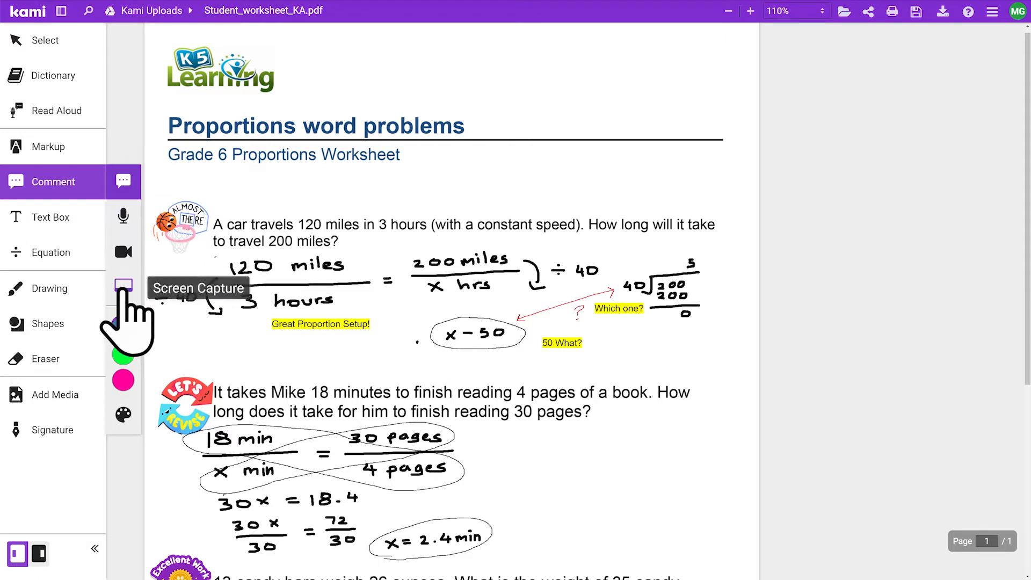
# - Attach the comment "Please review your work." next to the long division in problem 1
pyautogui.scroll(-2, 299, 203)
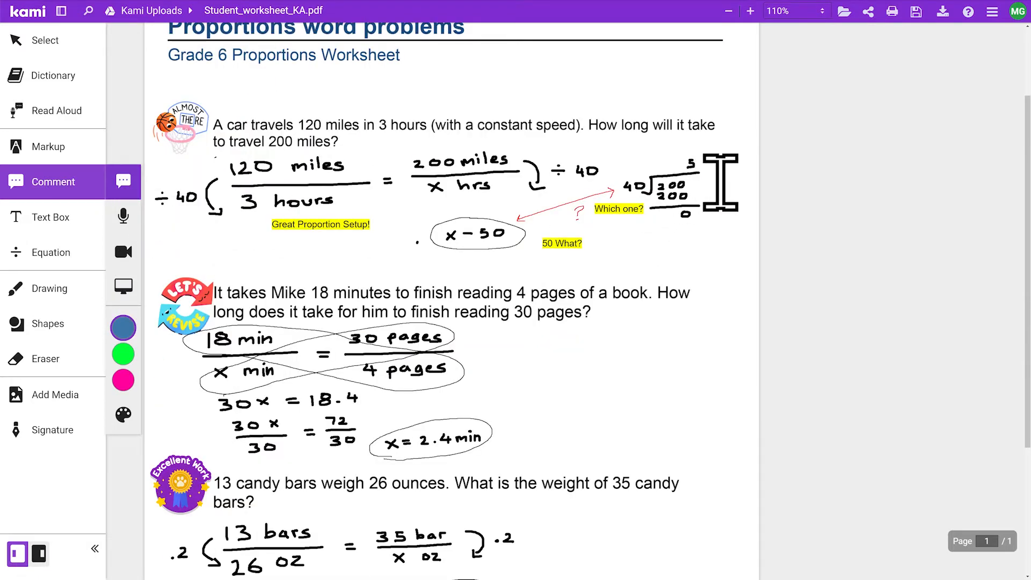
pyautogui.click(717, 179)
pyautogui.write('Pl')
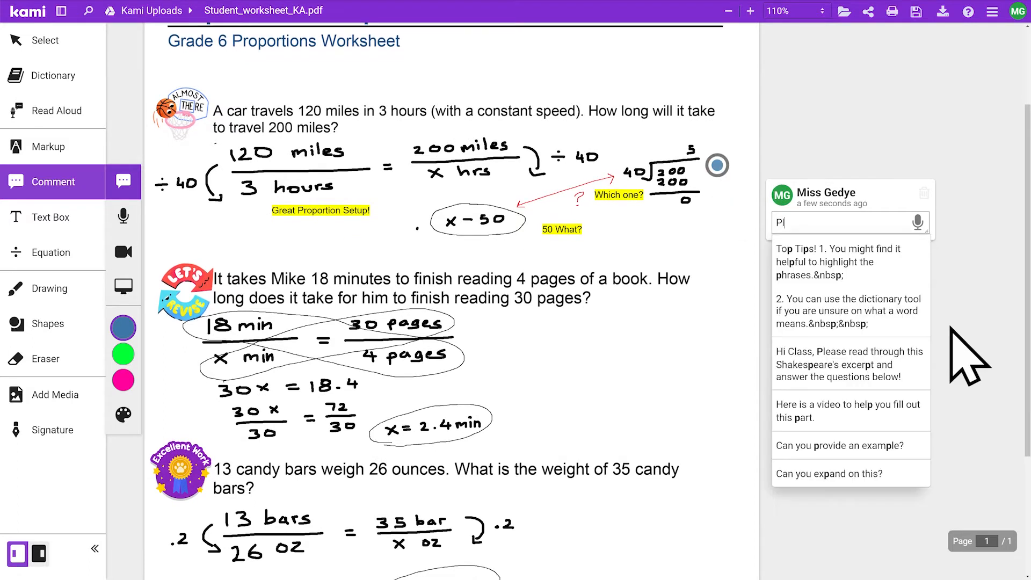
pyautogui.write('ease review your work.')
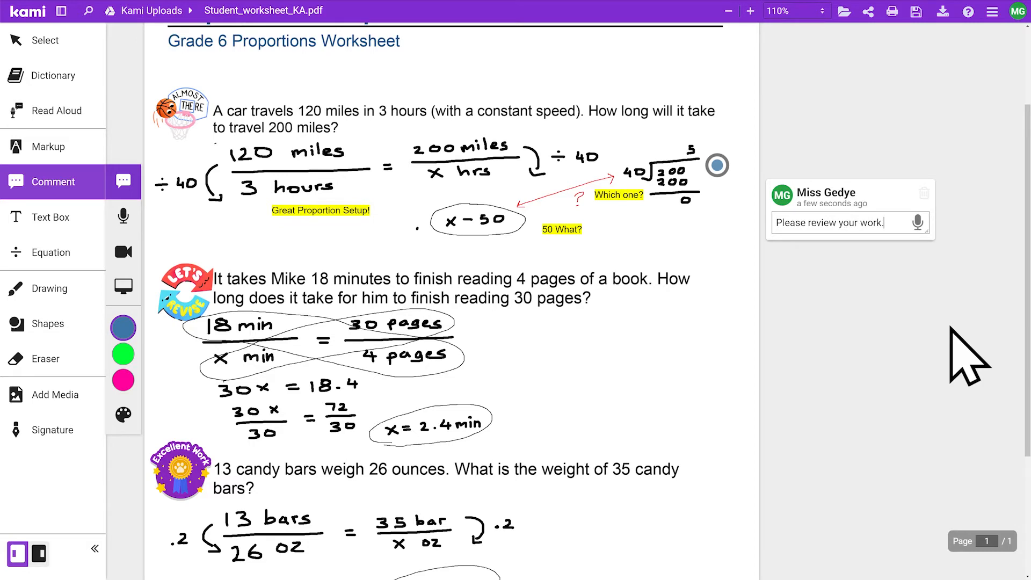
# - Start a screen capture comment beside problem 2, sharing the entire Screen 2
pyautogui.scroll(-4, 675, 212)
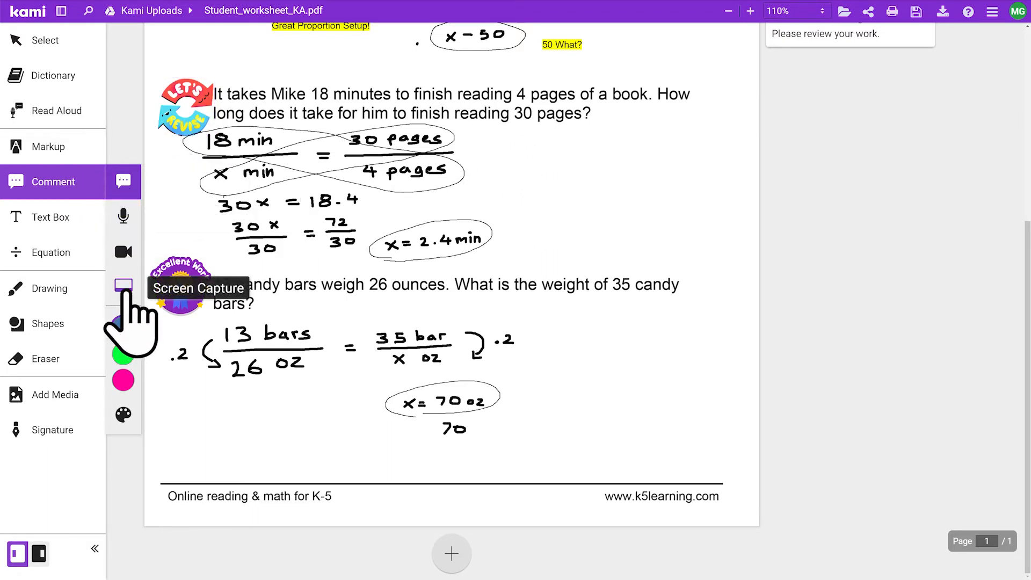
pyautogui.click(128, 292)
pyautogui.click(555, 93)
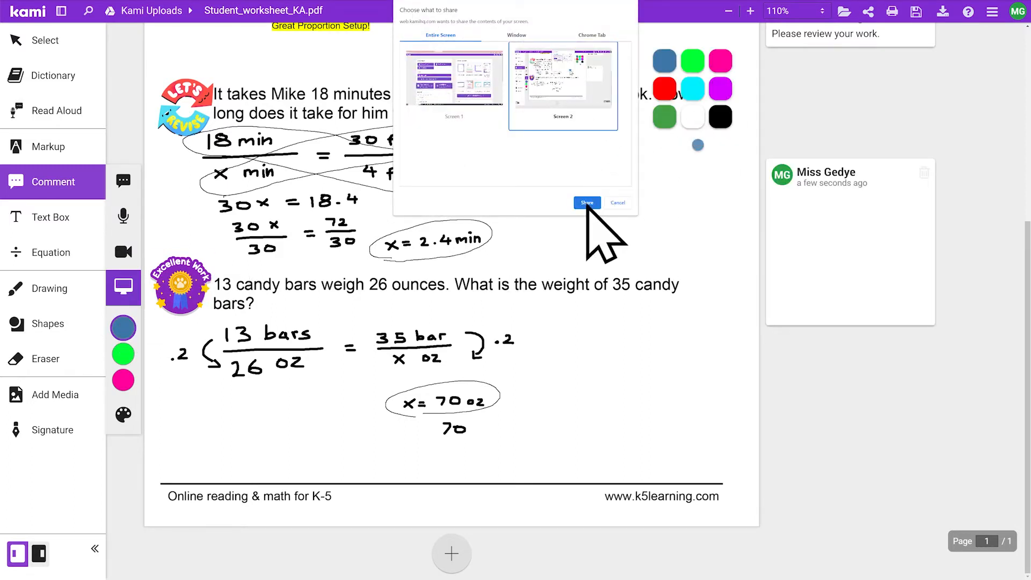
pyautogui.click(587, 203)
# - Handwrite 18 min/x min = 4 pages/30 pages and 18 min/4 pages = x min/30 pages beside problem 2, in red at thickness 1
pyautogui.click(52, 290)
pyautogui.click(123, 391)
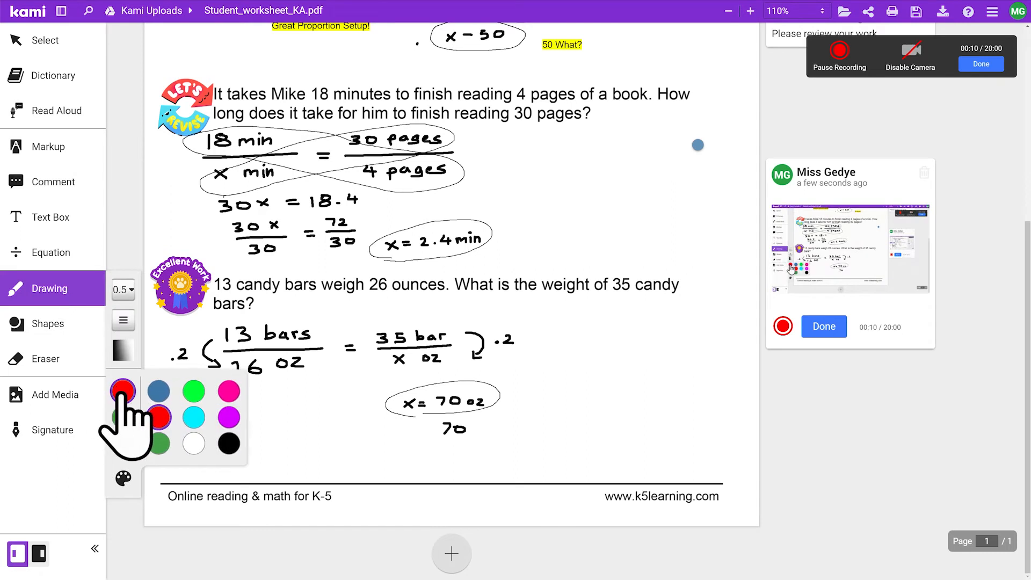
pyautogui.click(121, 290)
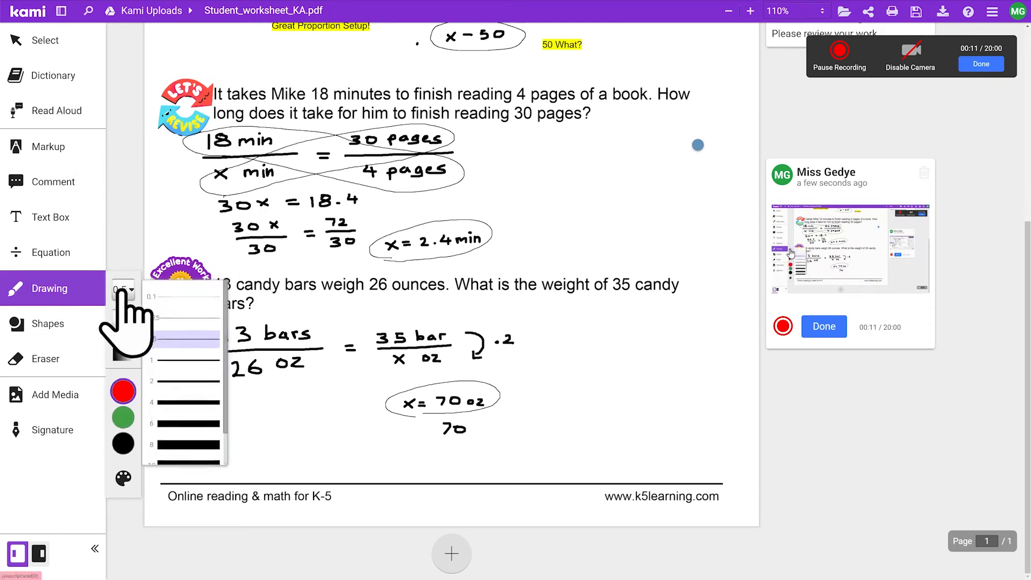
pyautogui.click(168, 371)
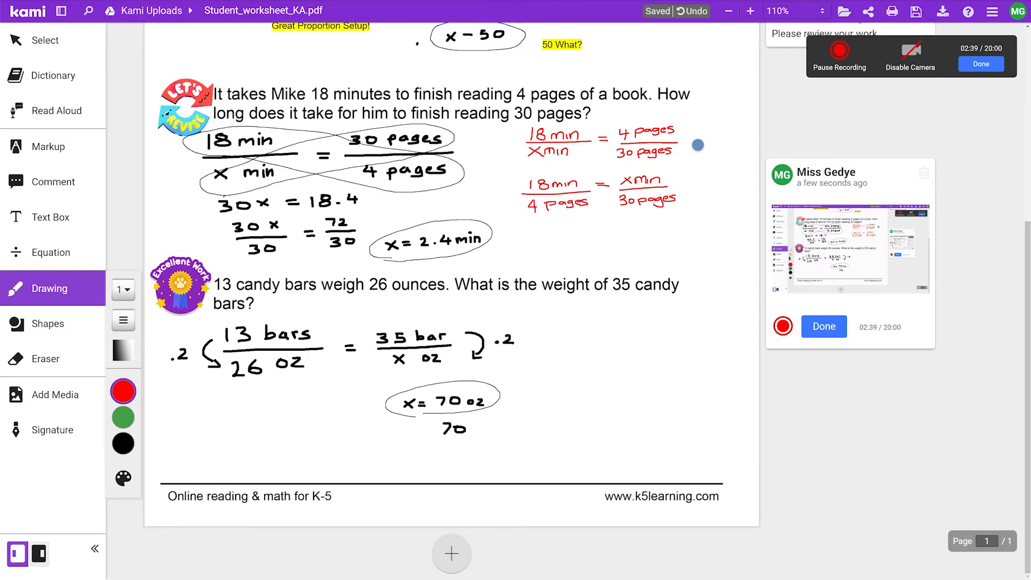
# - Finish the screen recording and add the reply "Watch this for some advice" to its comment
pyautogui.click(981, 64)
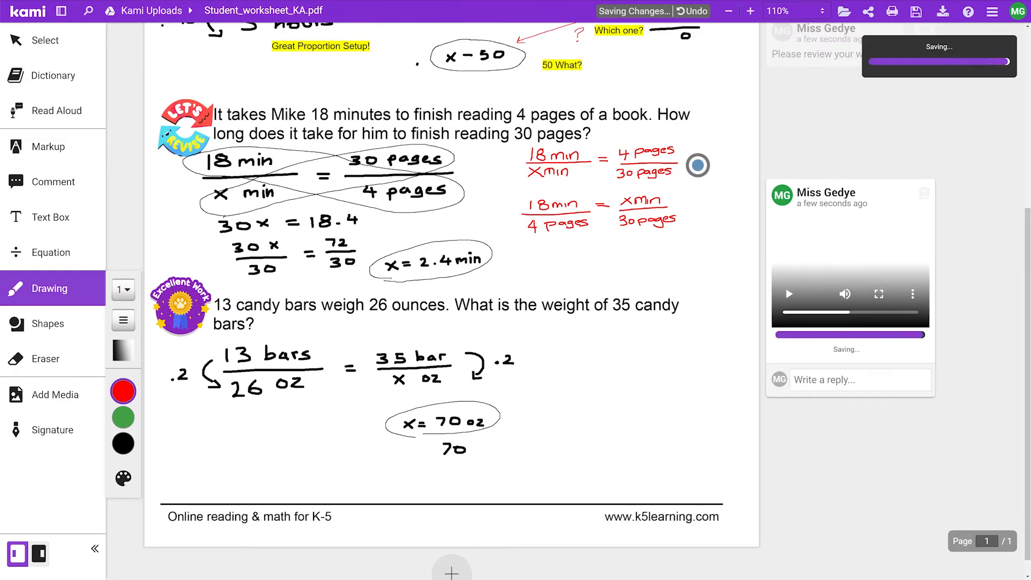
pyautogui.click(840, 373)
pyautogui.write('Watch this for some advic')
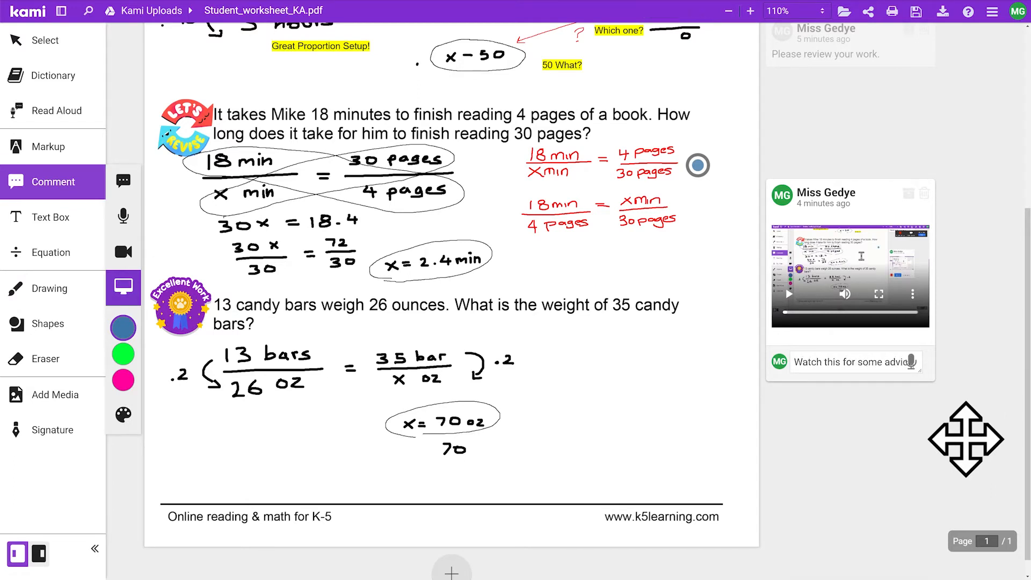
pyautogui.click(46, 379)
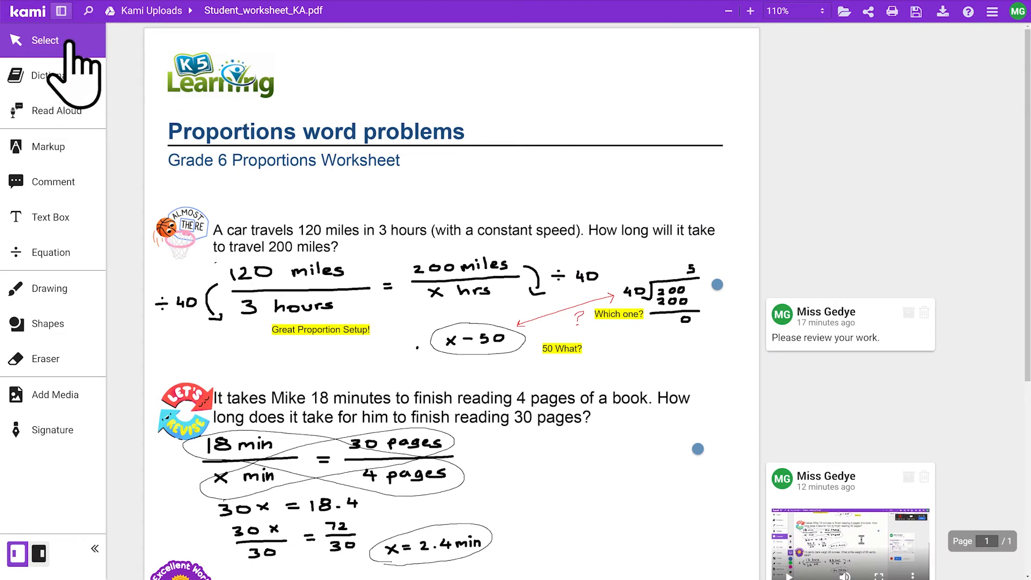
# - Create a folder named "Praise" in the saved feedback library
pyautogui.click(61, 12)
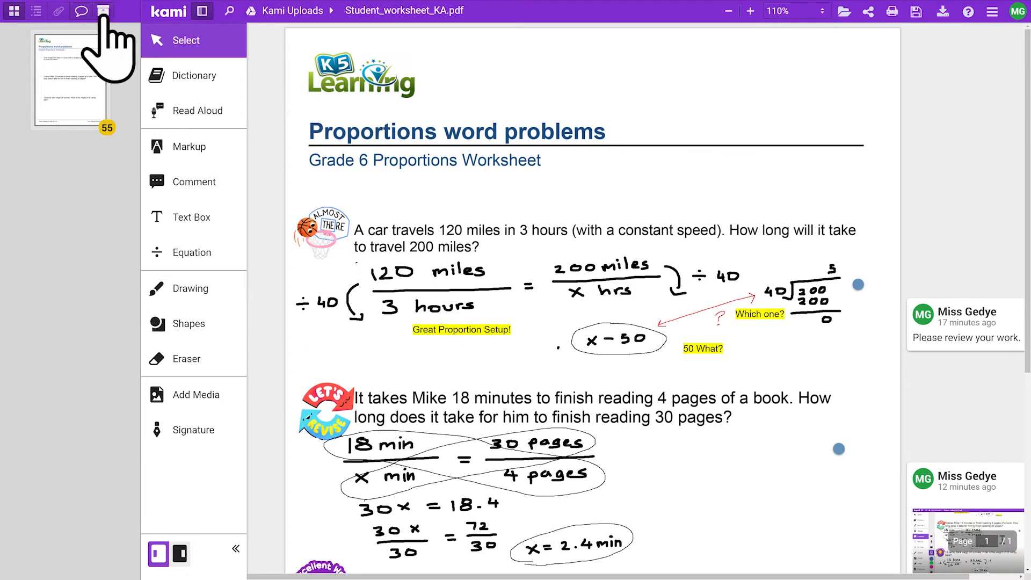
pyautogui.click(103, 12)
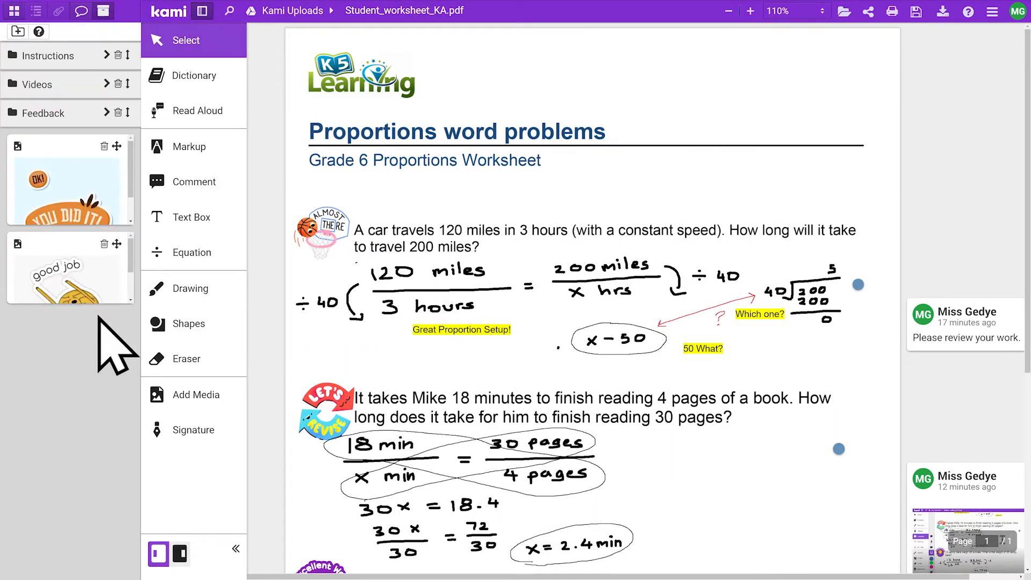
pyautogui.click(19, 34)
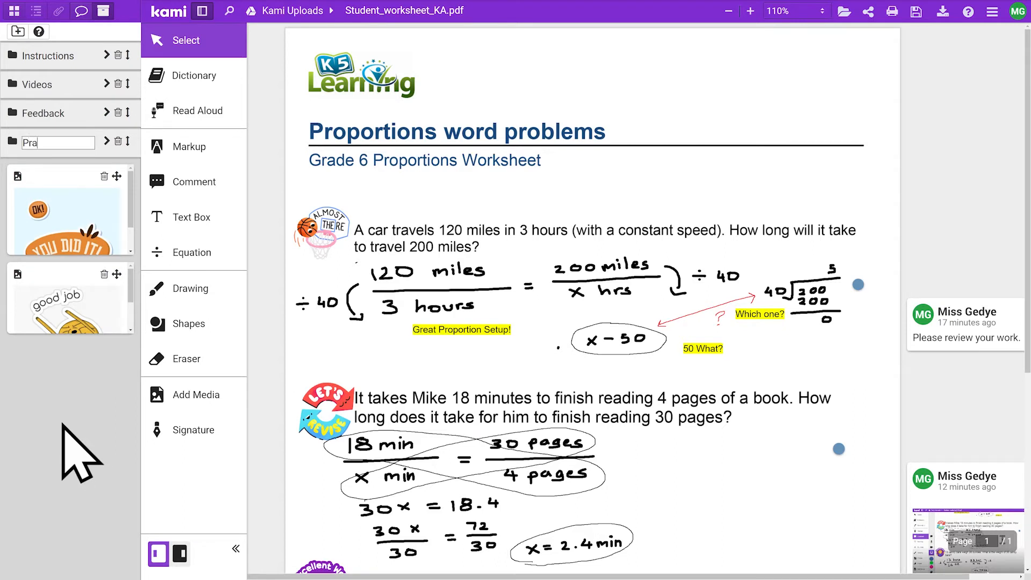
# - Move the "You did it!" and "good job" images into the Praise folder and place "good job" on the worksheet above problem 1
pyautogui.click(106, 141)
pyautogui.moveTo(115, 207); pyautogui.dragTo(86, 150)
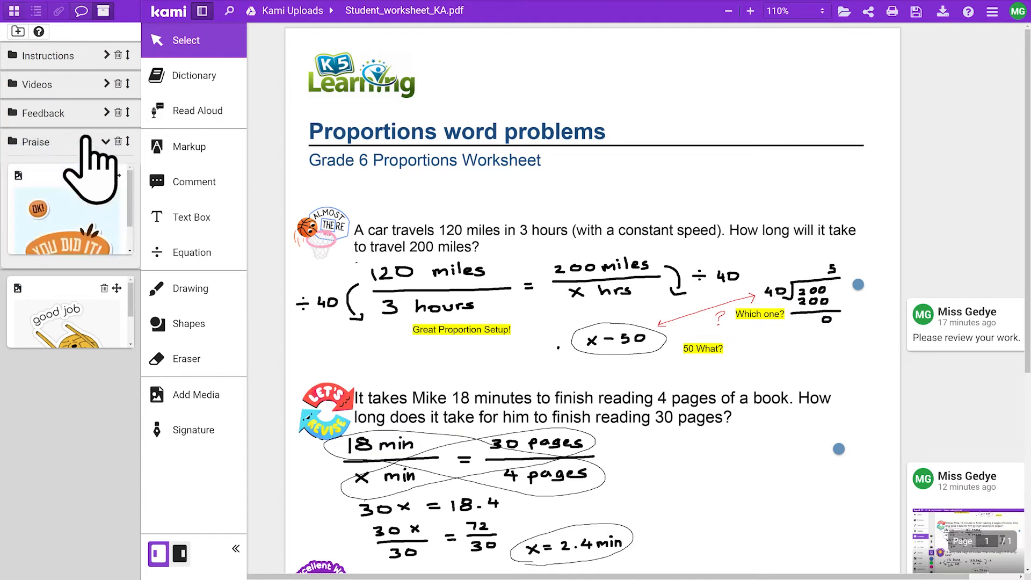
pyautogui.moveTo(113, 277); pyautogui.dragTo(42, 156)
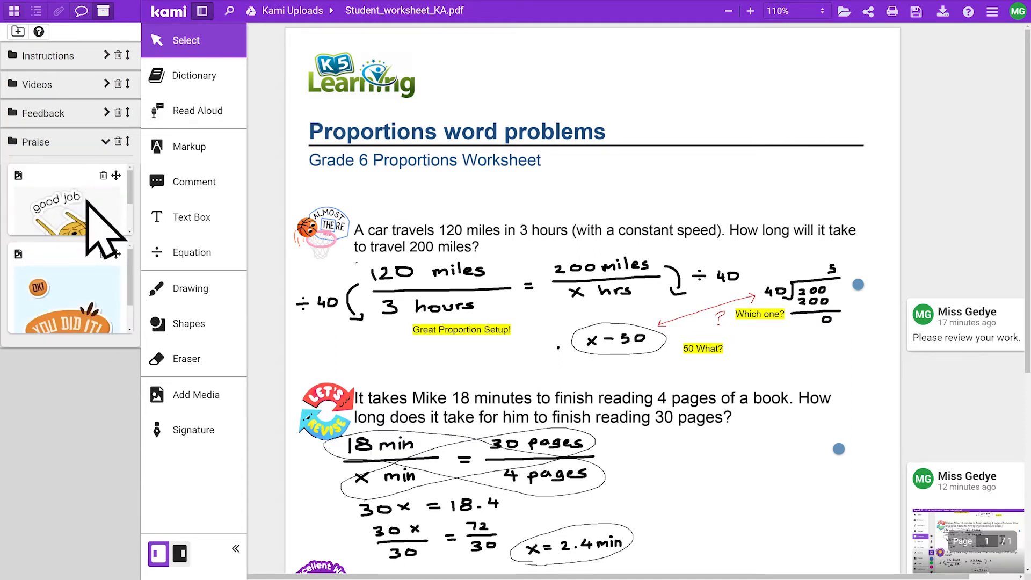
pyautogui.moveTo(116, 176); pyautogui.dragTo(755, 185)
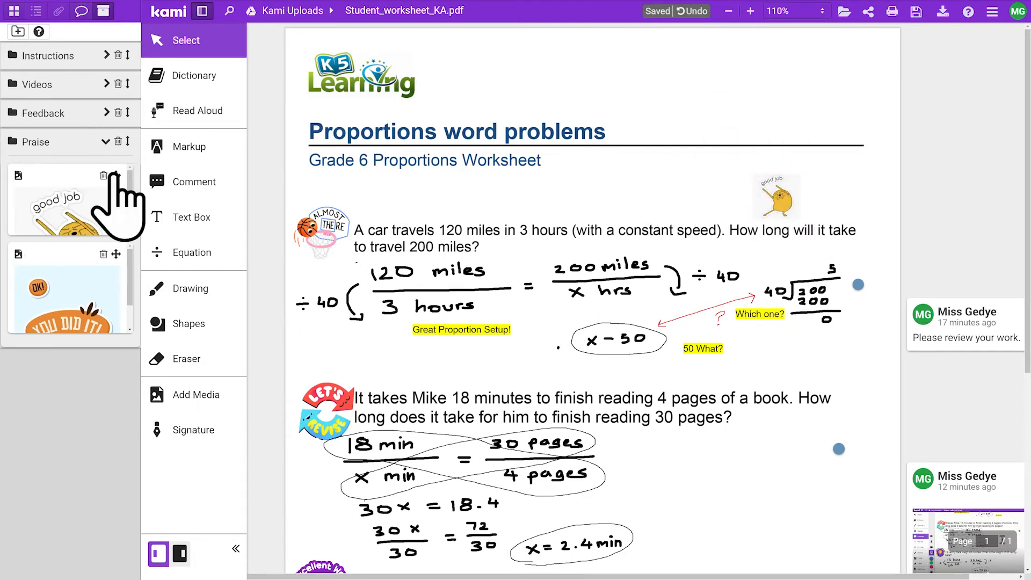
# - Place the saved "good job" image from the Praise folder on the worksheet beside problem 2
pyautogui.moveTo(116, 175); pyautogui.dragTo(826, 462)
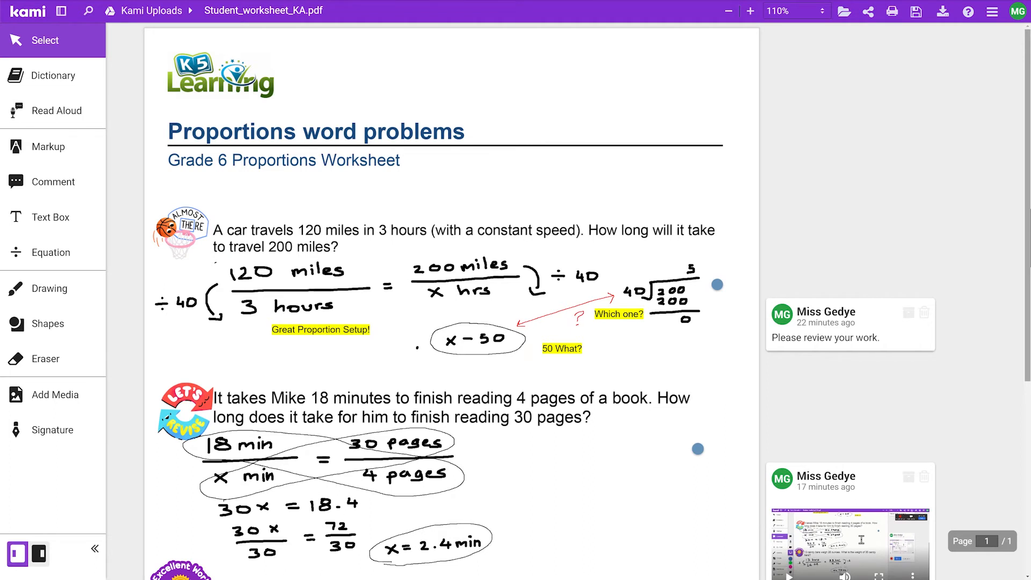
# - Add the "Great Proportion Setup!" text note to the annotation bank and select the "50 What?" and "Which one?" notes
pyautogui.click(299, 328)
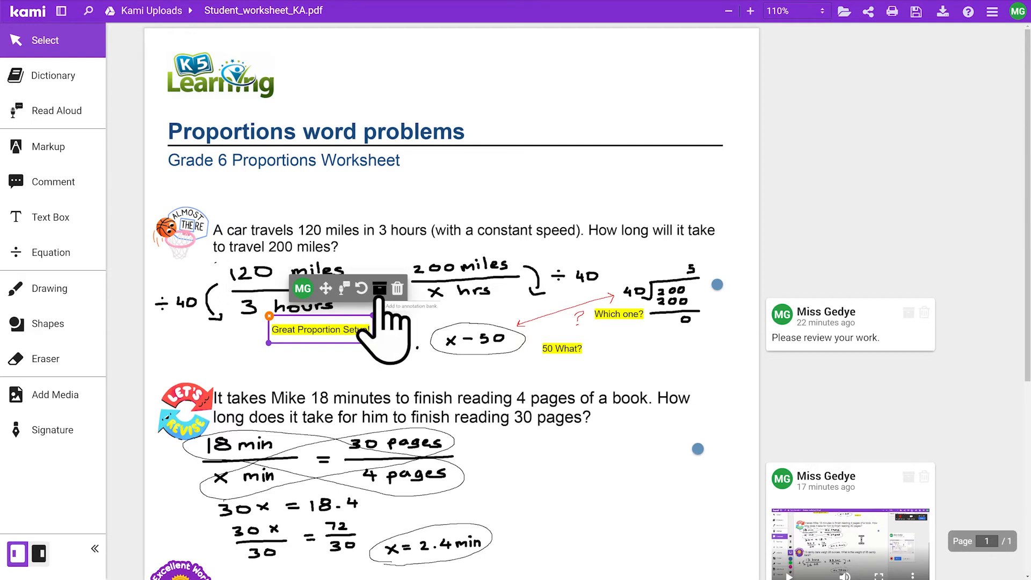
pyautogui.click(379, 290)
pyautogui.click(561, 346)
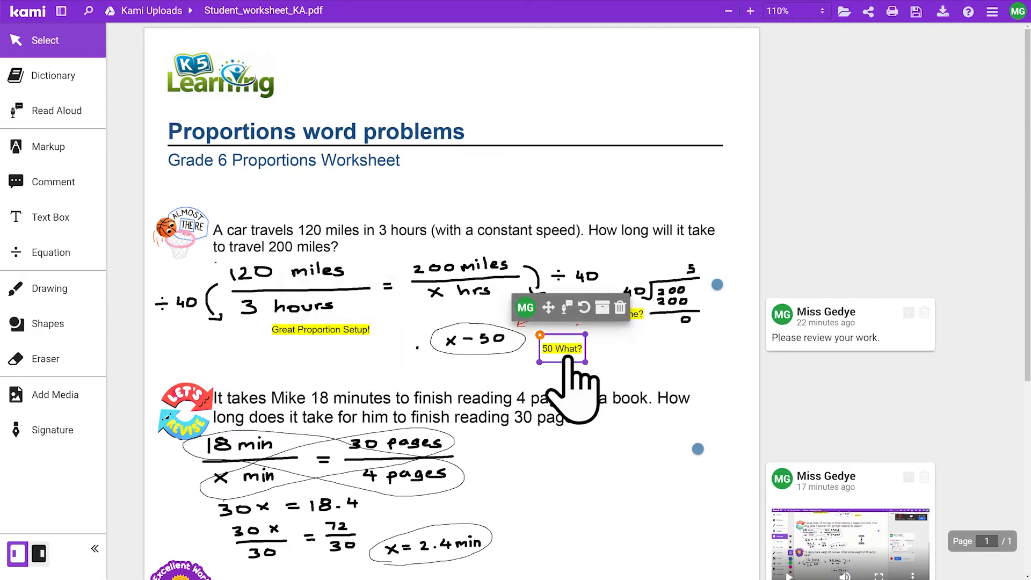
pyautogui.click(628, 318)
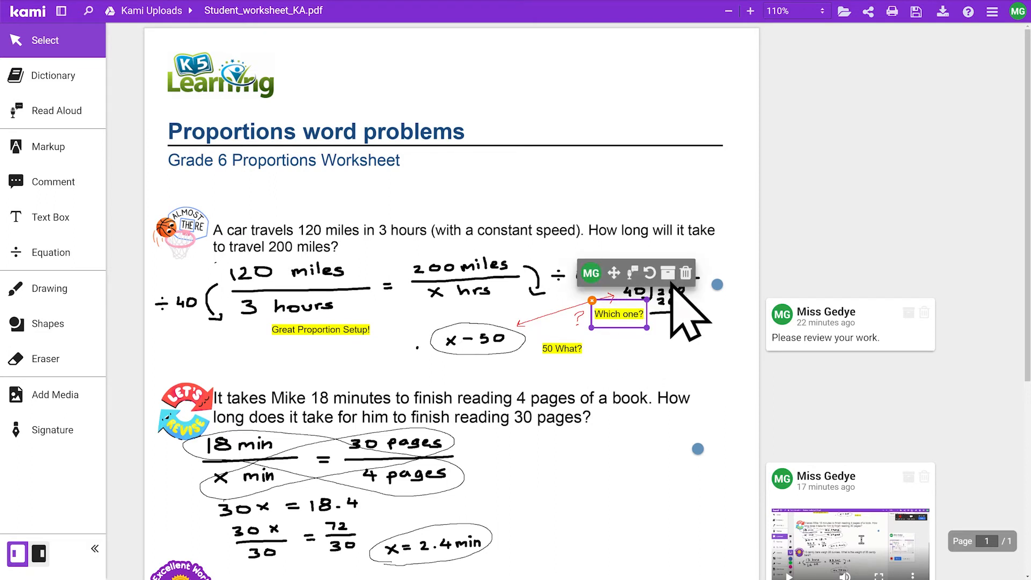
# - Add the "Please review your work." comment to the annotation bank and confirm it
pyautogui.moveTo(912, 328)
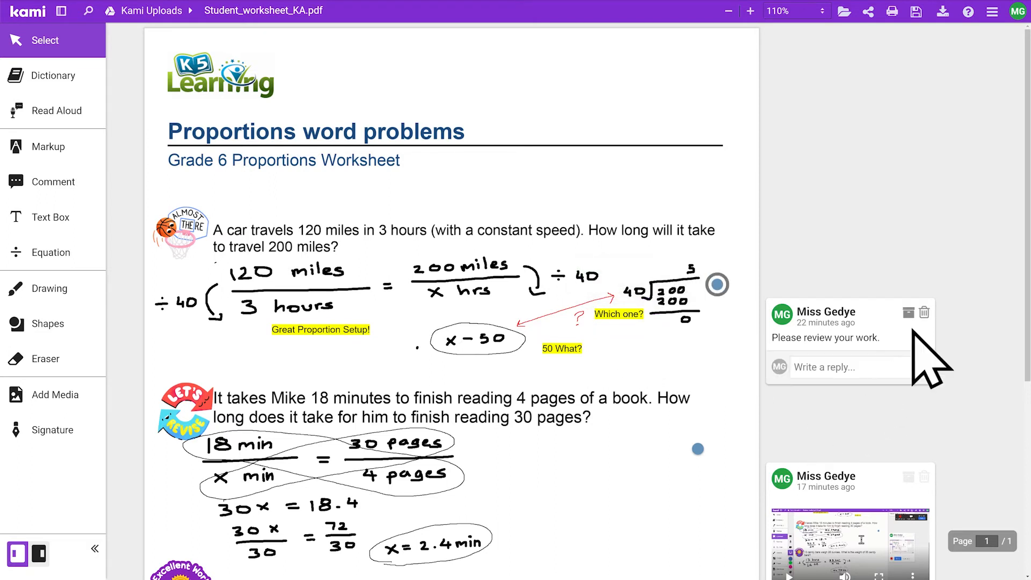
pyautogui.click(908, 315)
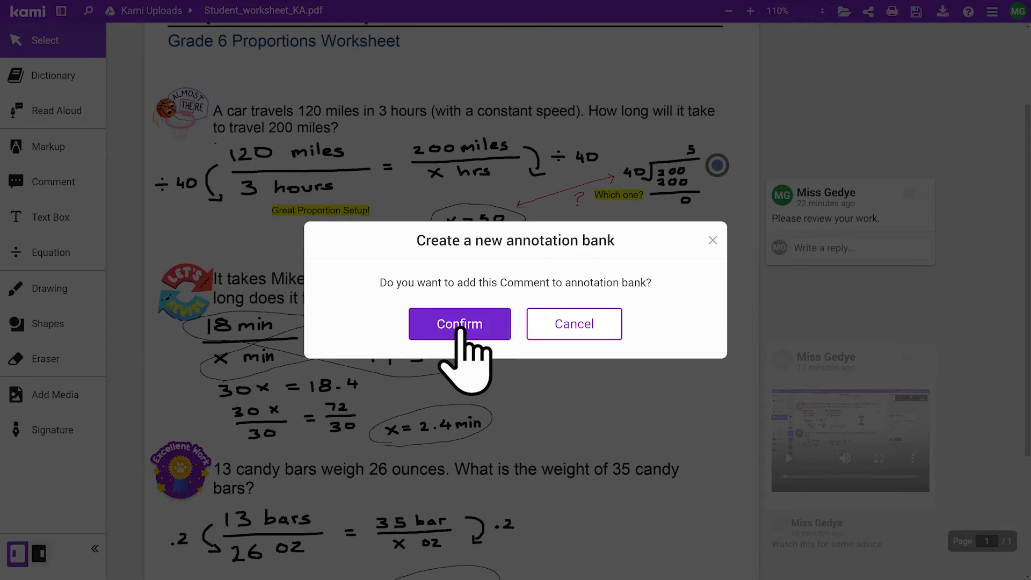
pyautogui.click(460, 324)
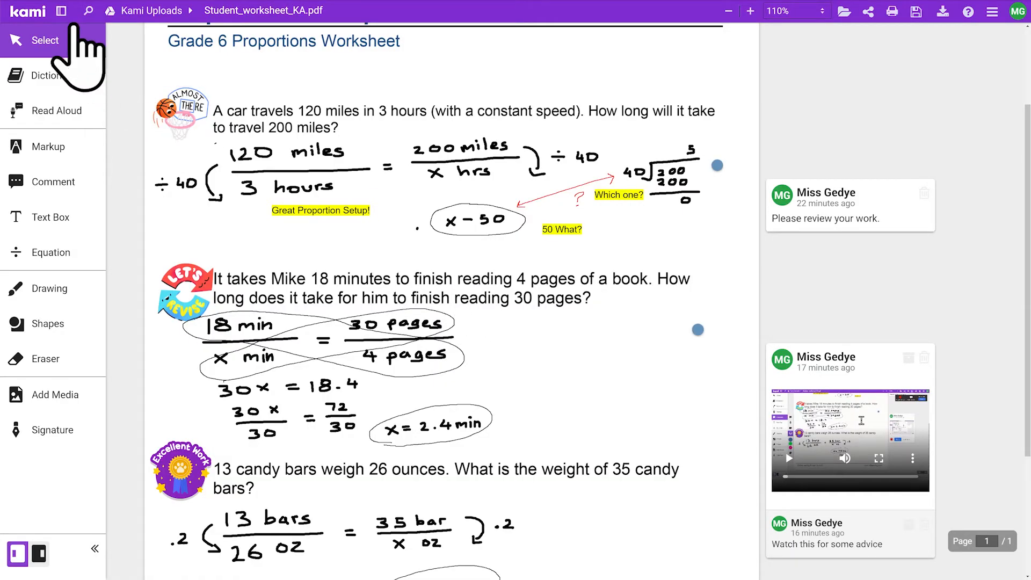
pyautogui.click(35, 10)
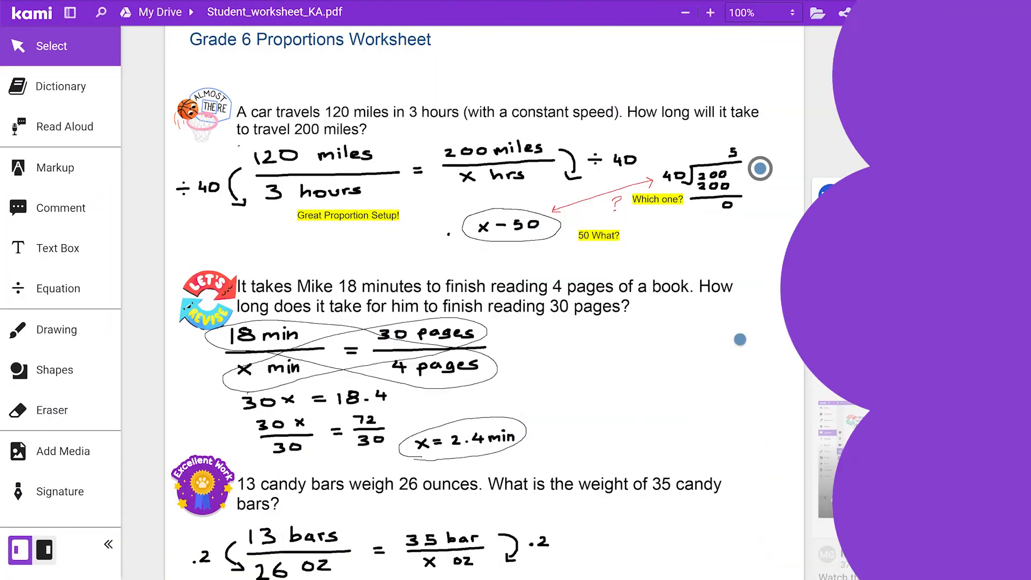
# - From the student's account, reply "will fix that now" to the "Please review your work." comment
pyautogui.write('will fix that now')
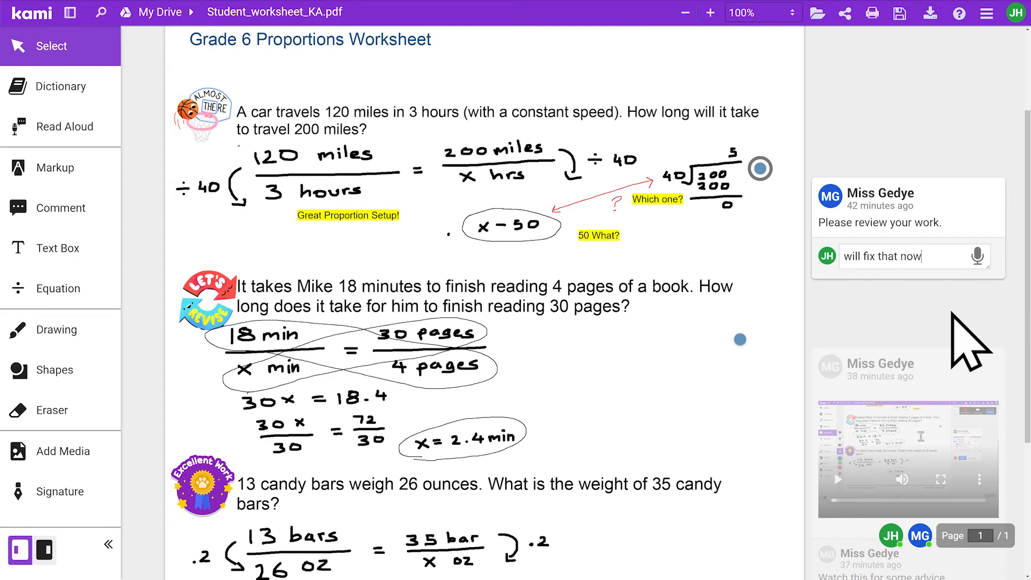
pyautogui.press('Return')
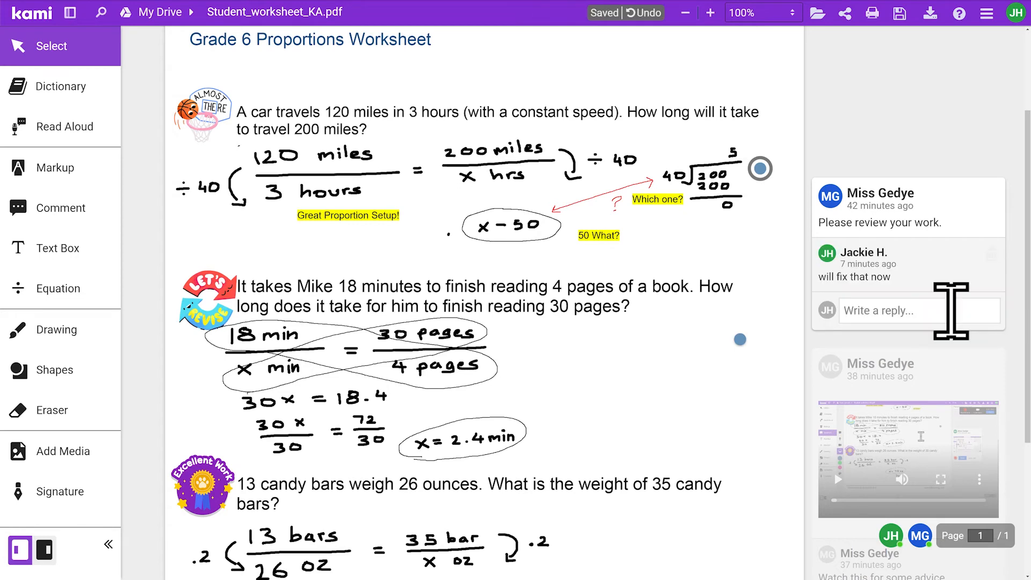
# - Reply "I see where I went wrong now! Thank you. Will make changes now" to the screen-recorded comment on problem 2
pyautogui.scroll(-4, 1023, 338)
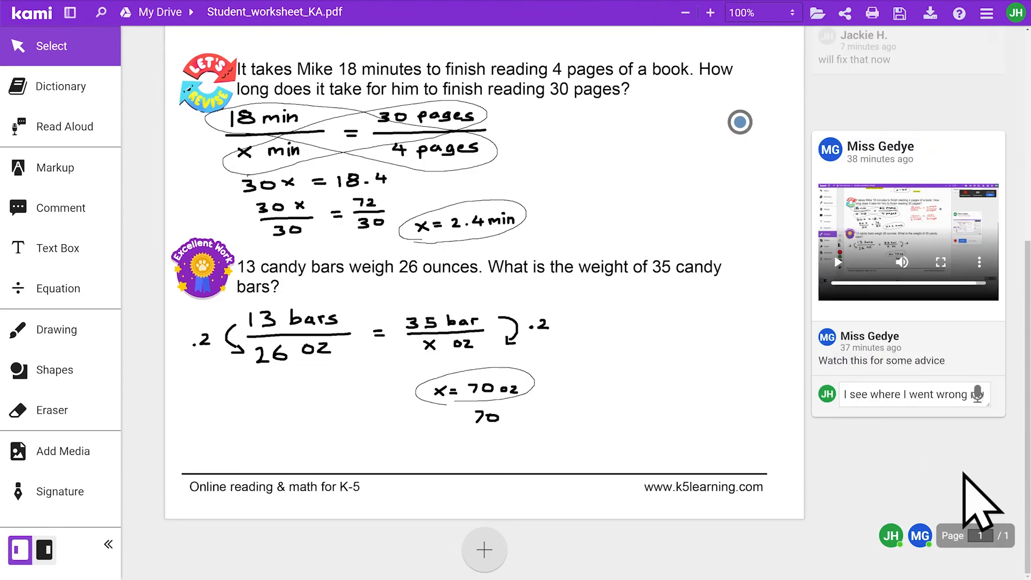
pyautogui.write('now! Thank you.')
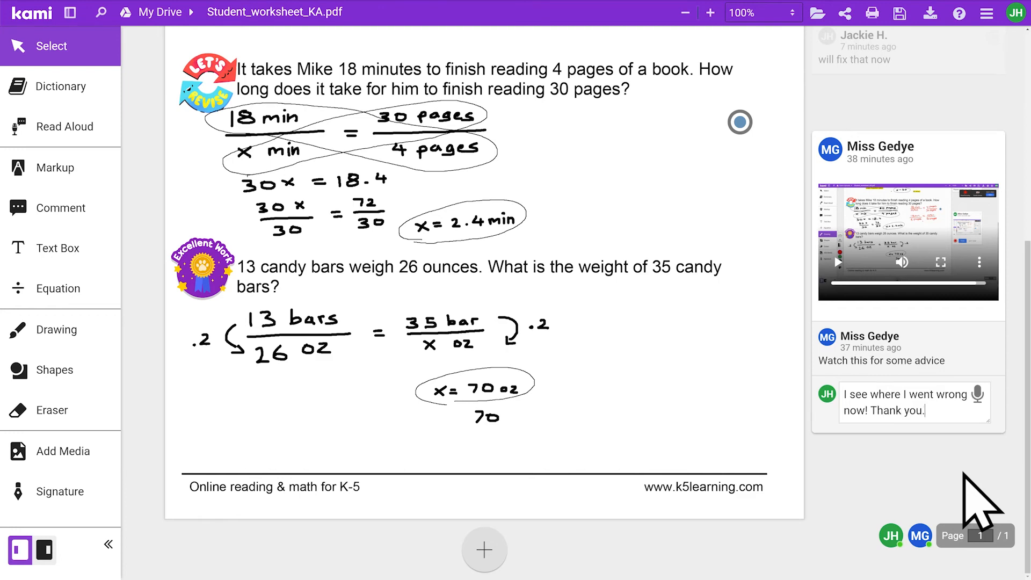
pyautogui.write(' Will make changes now')
pyautogui.press('Return')
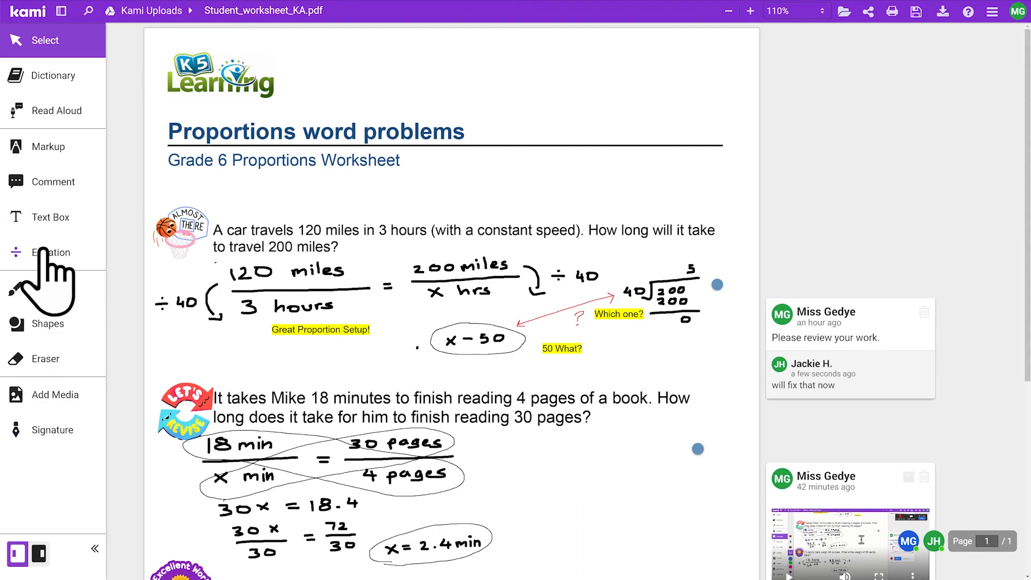
# - From the teacher's account, record a voice comment about 3 seconds long, anchored above the end of problem 1's text
pyautogui.click(48, 182)
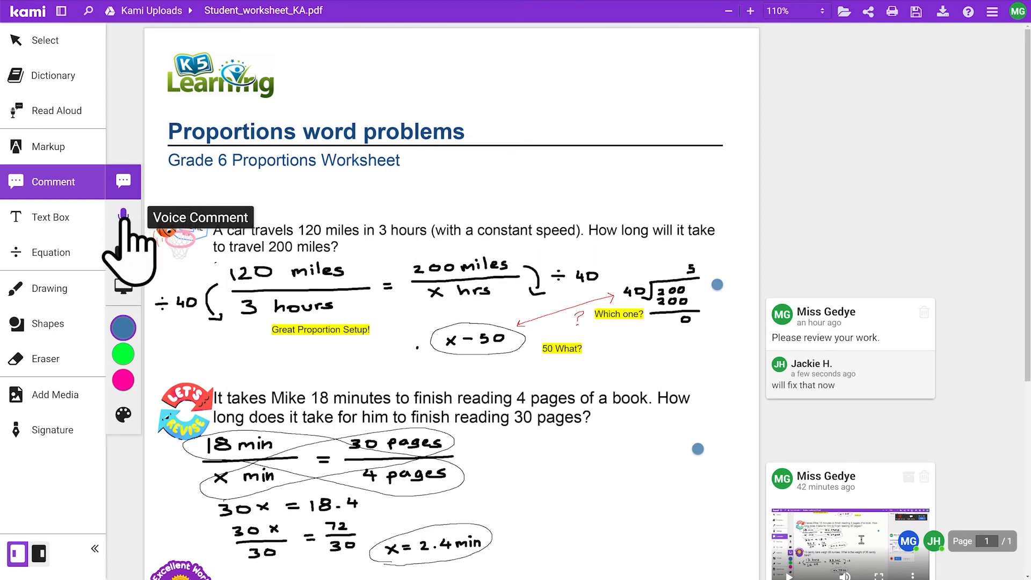
pyautogui.click(122, 215)
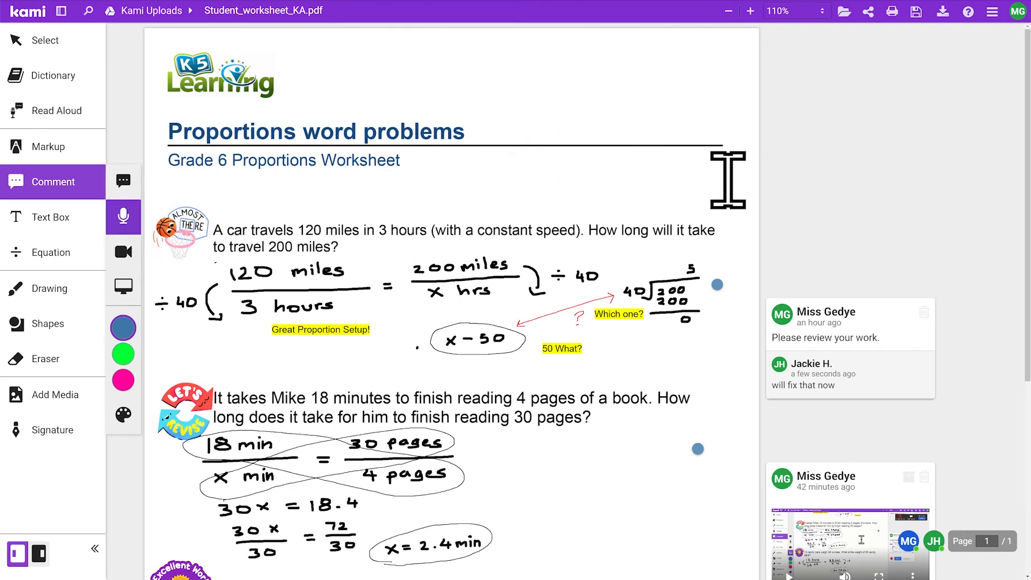
pyautogui.click(722, 175)
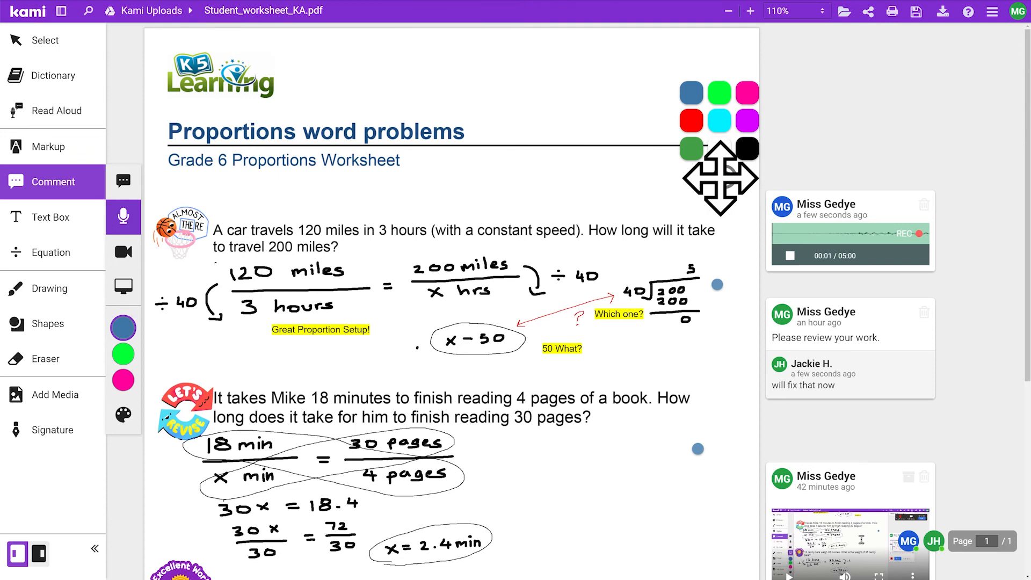
pyautogui.click(789, 256)
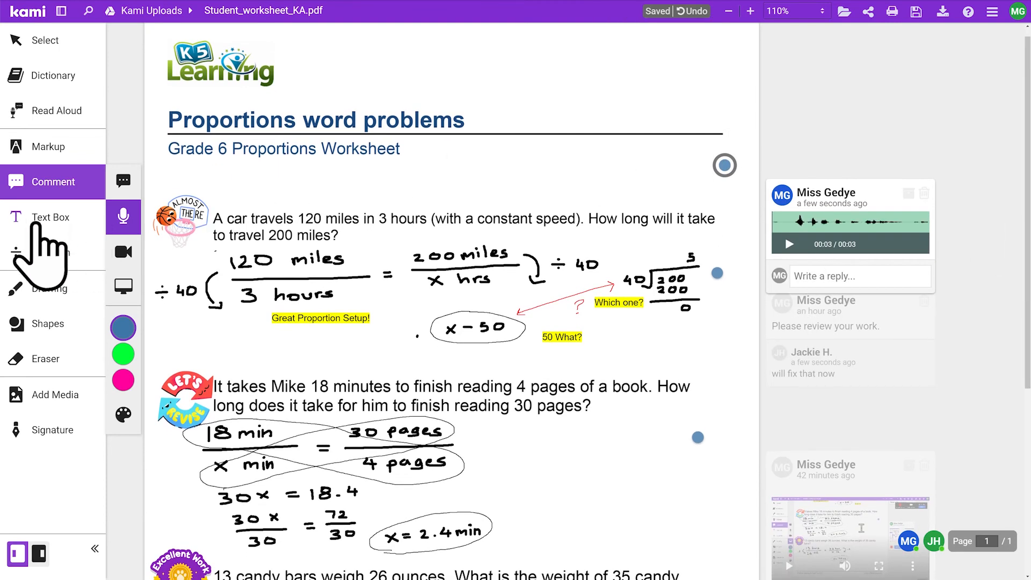
# - Activate the Drawing tool
pyautogui.click(36, 218)
pyautogui.click(50, 288)
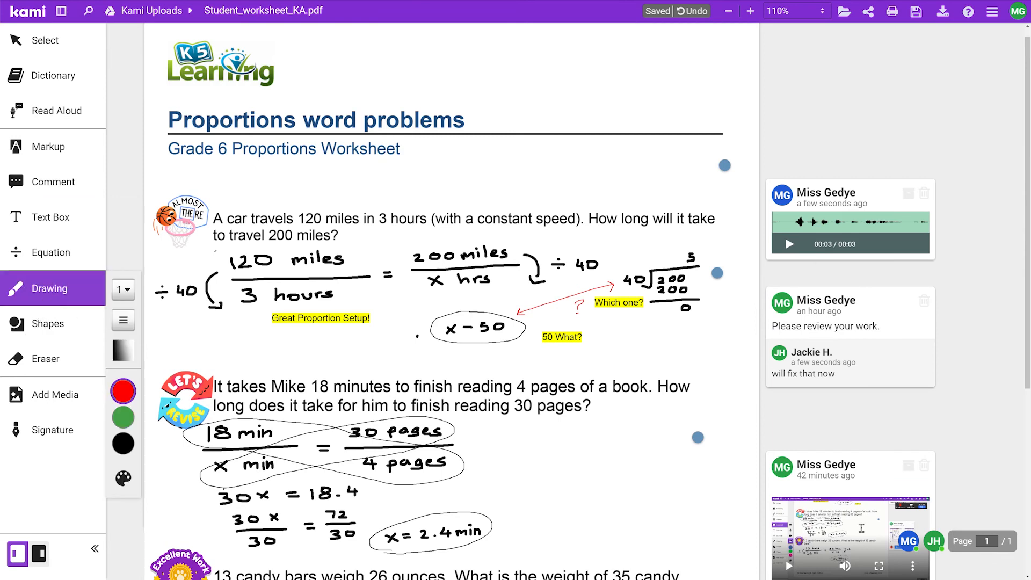